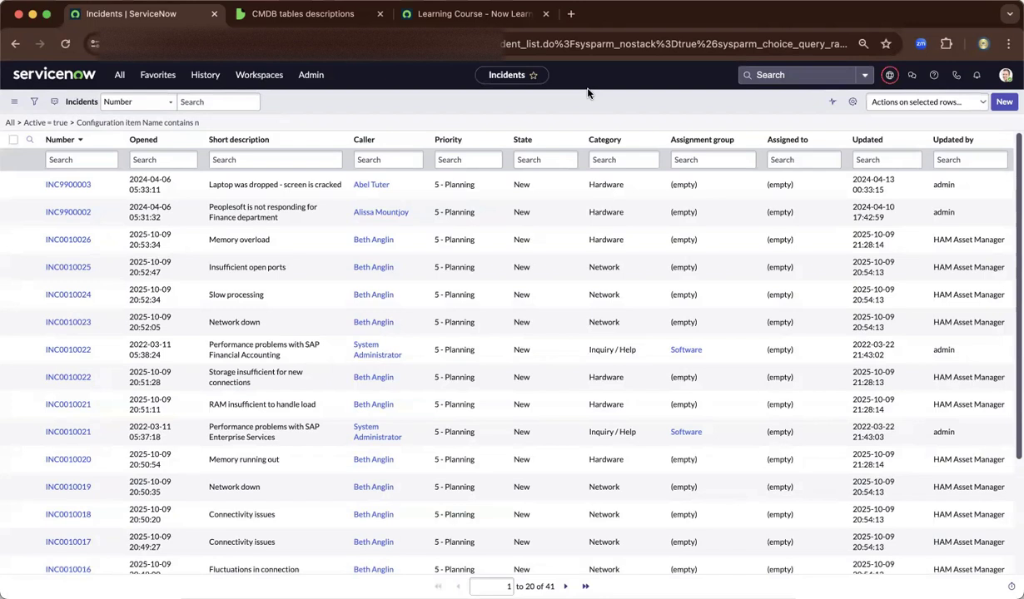
Start an incident.lis navigator search, then dismiss the navigator without choosing a module.
click(121, 75)
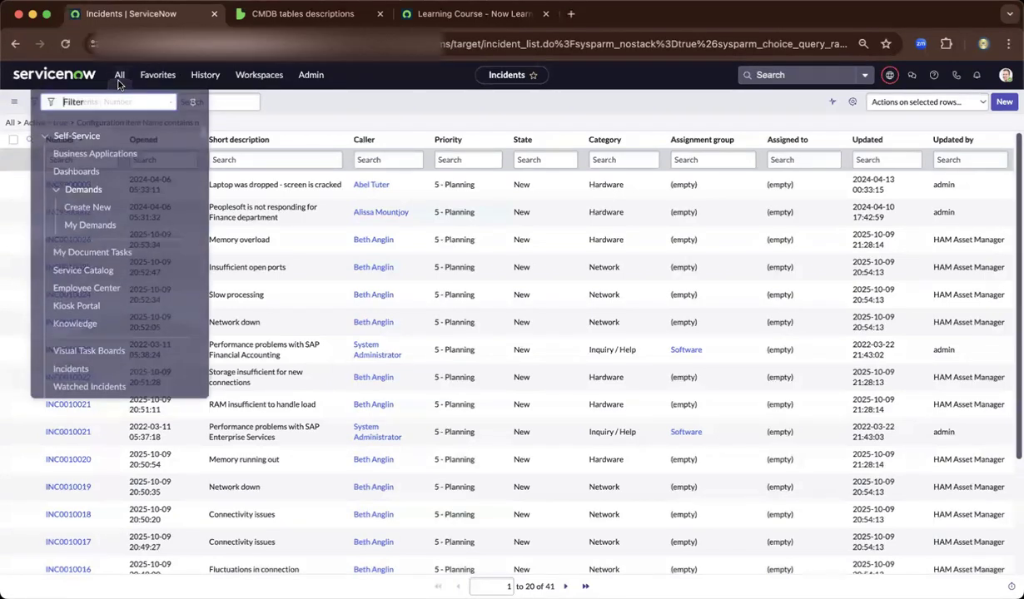
text(inc)
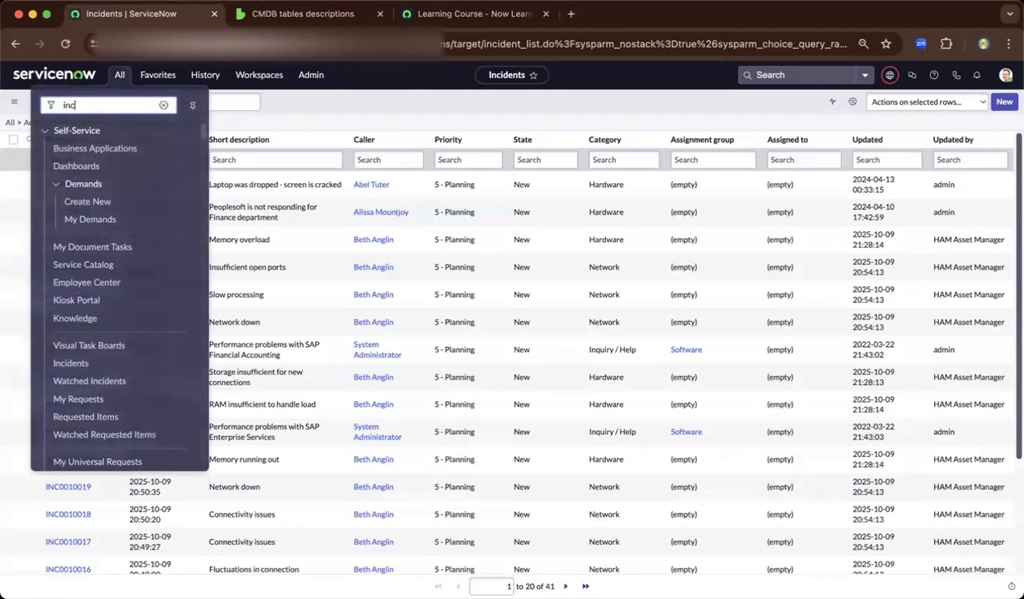
text(ident.lis)
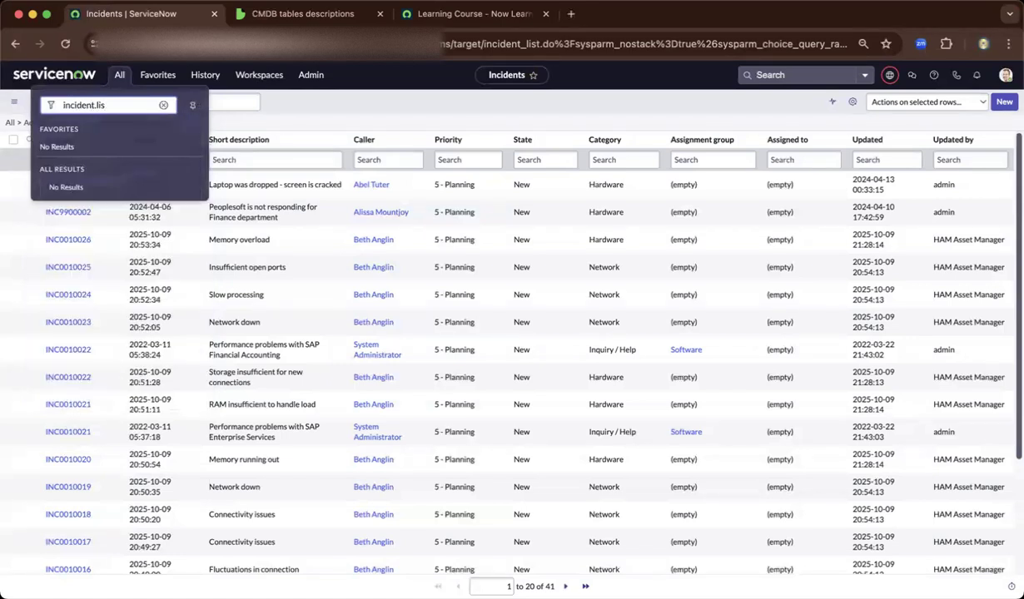
key(BackSpace)
key(BackSpace)
key(BackSpace)
key(BackSpace)
key(BackSpace)
key(BackSpace)
key(BackSpace)
key(BackSpace)
key(BackSpace)
key(BackSpace)
key(BackSpace)
key(BackSpace)
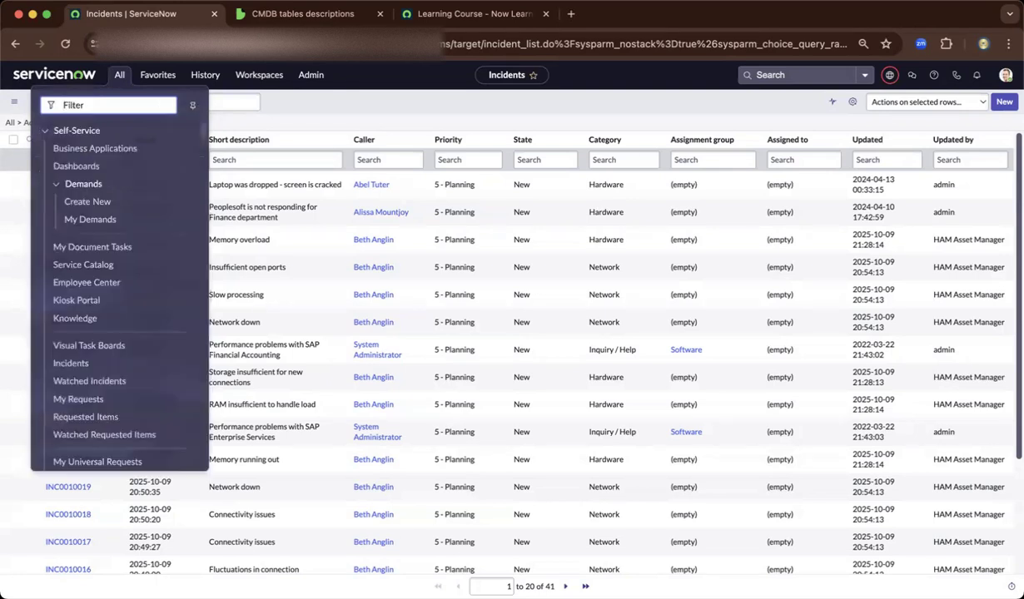
click(368, 112)
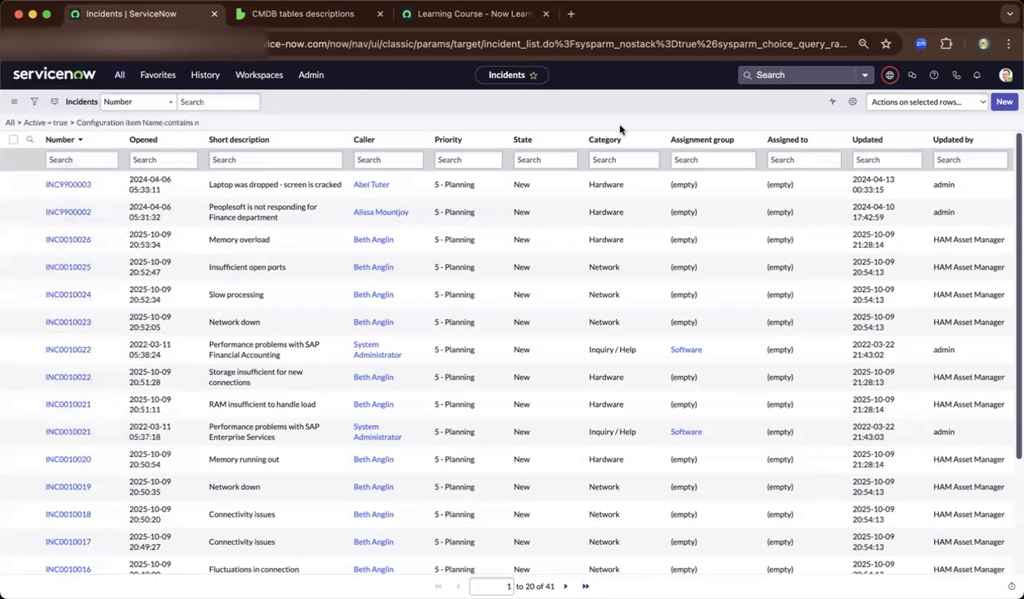
Open the incident list column settings and browse the Available columns for Configuration item.
click(852, 102)
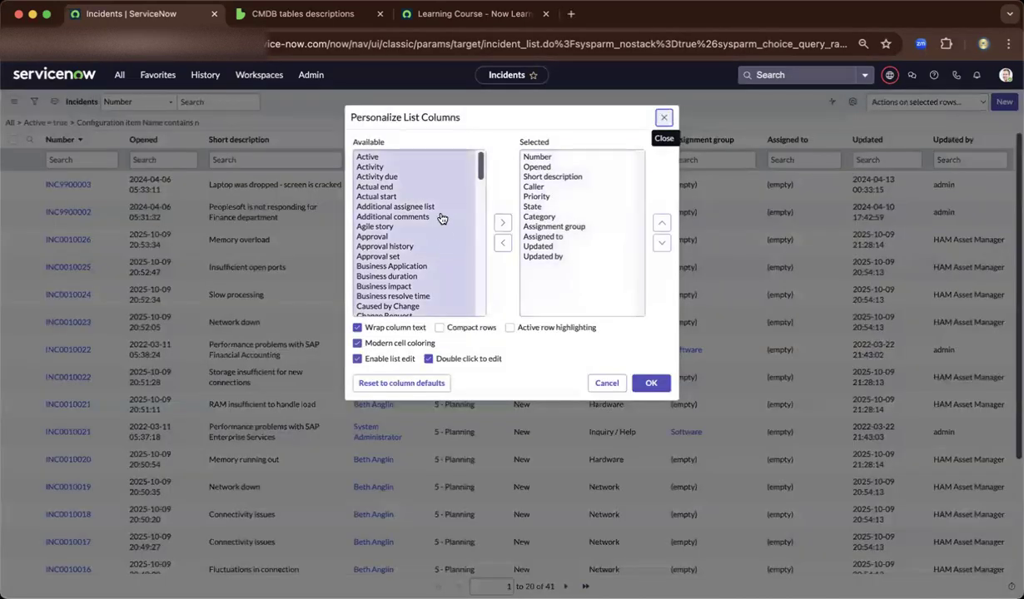
scroll(438, 216, down, 5)
scroll(438, 216, down, 2)
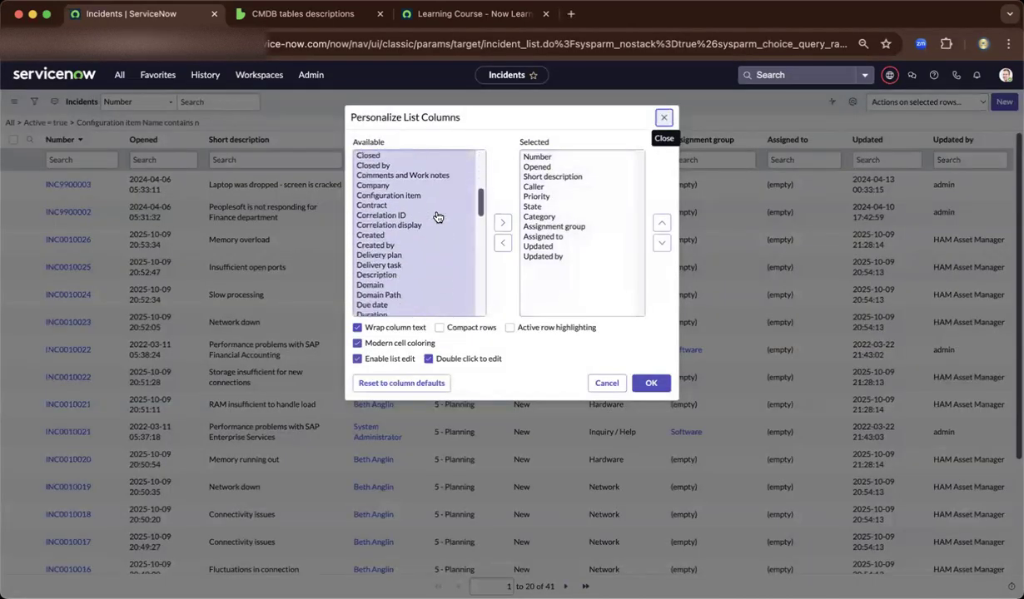
scroll(438, 217, up, 2)
scroll(438, 216, up, 1)
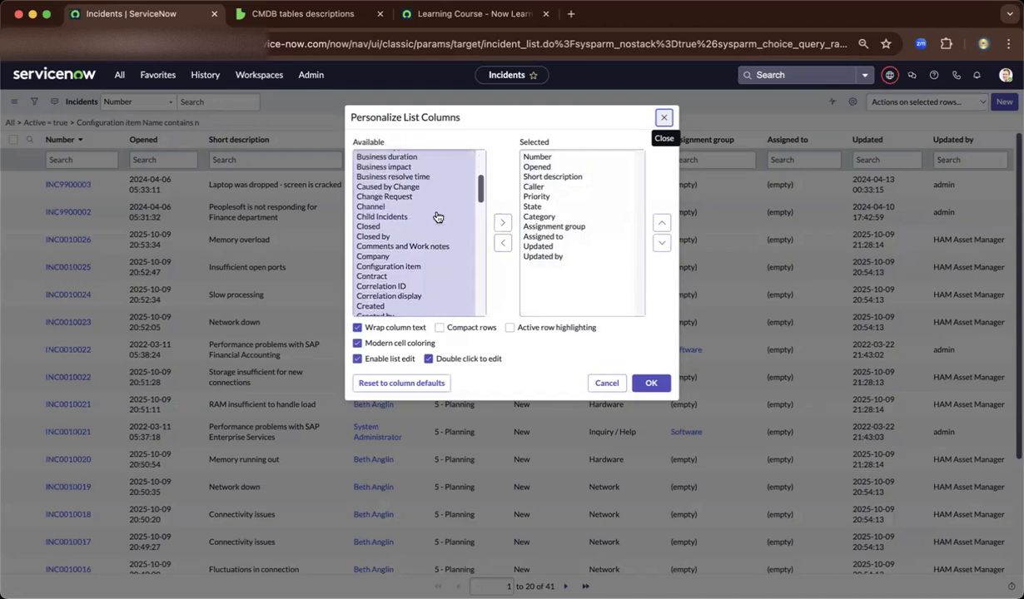
scroll(437, 216, down, 15)
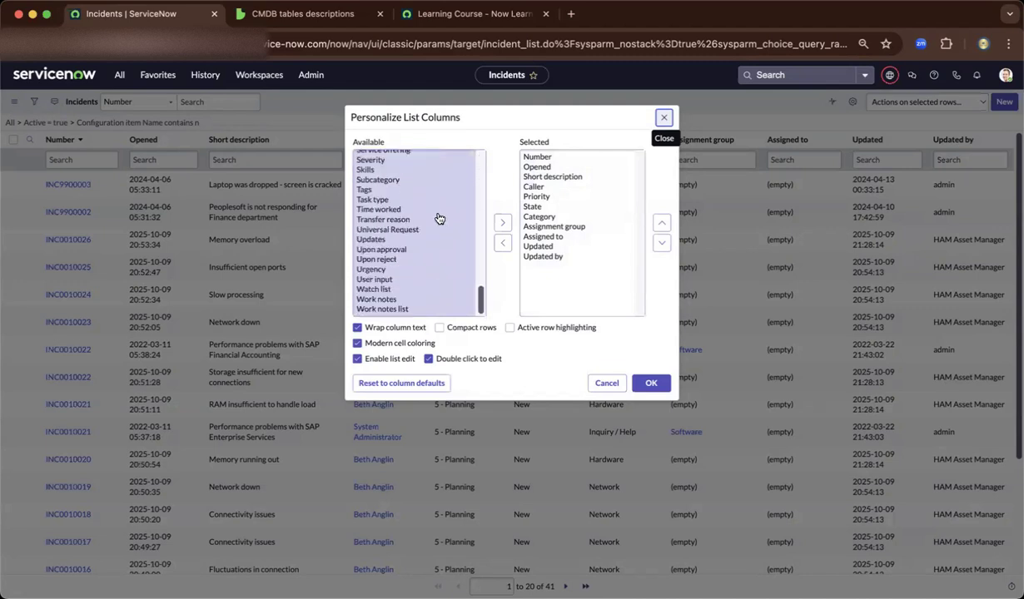
scroll(406, 292, up, 15)
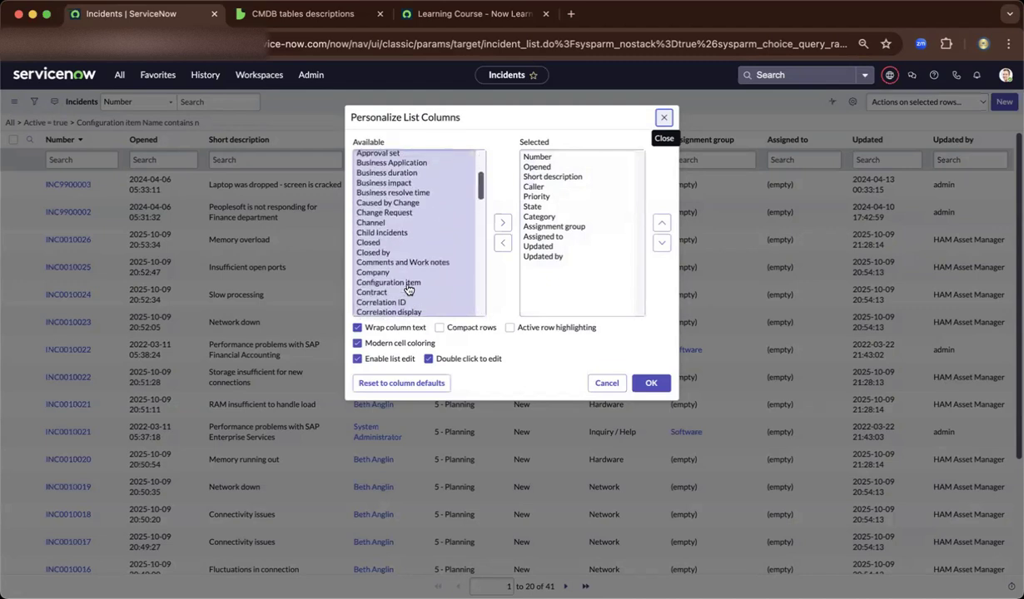
scroll(403, 250, up, 2)
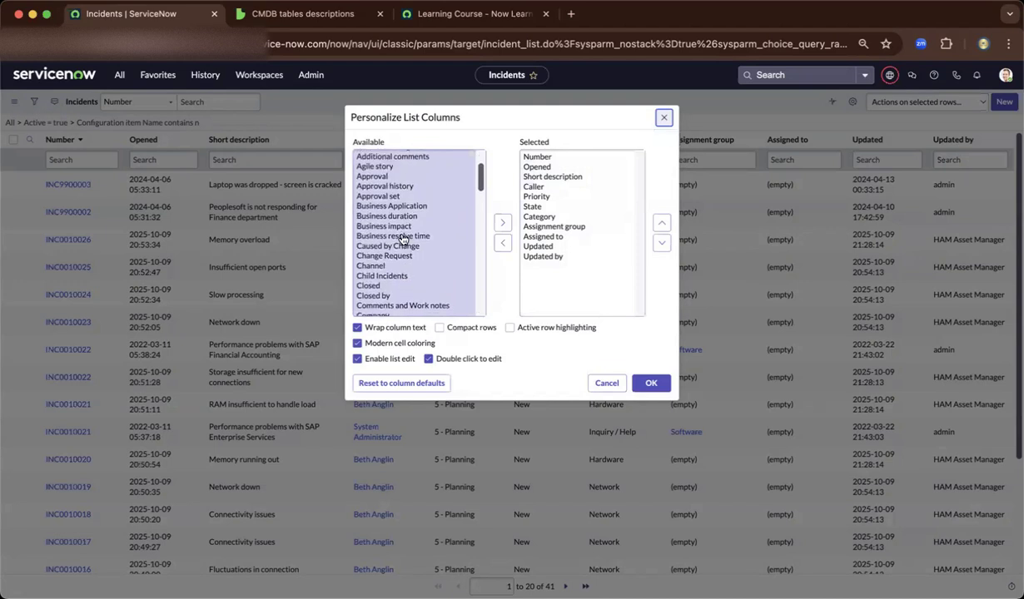
scroll(402, 241, down, 2)
scroll(402, 240, down, 2)
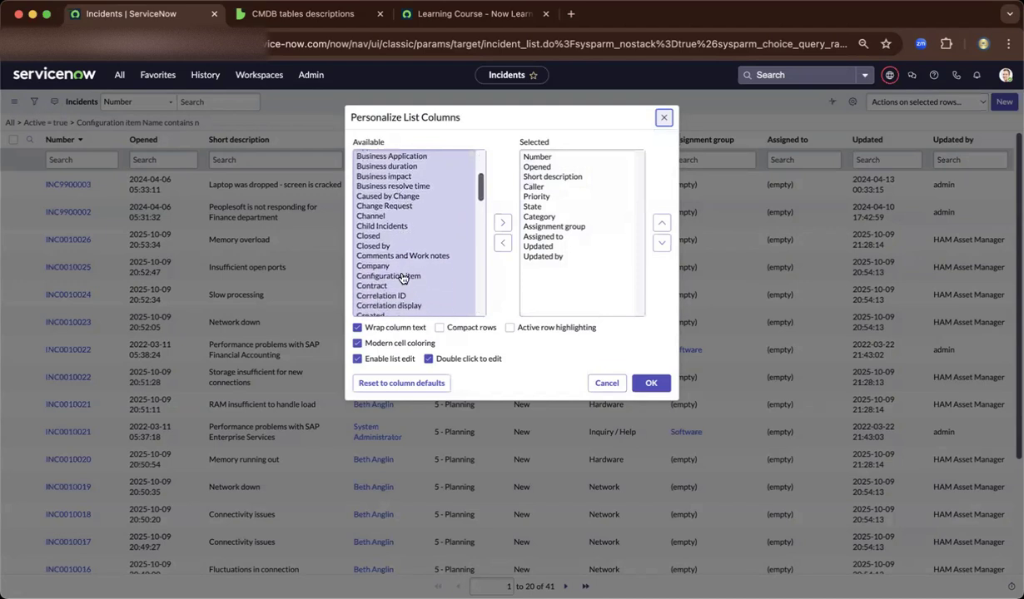
Add Configuration item to the selected columns and move it up under Short description.
click(388, 275)
click(502, 222)
click(661, 223)
click(661, 223)
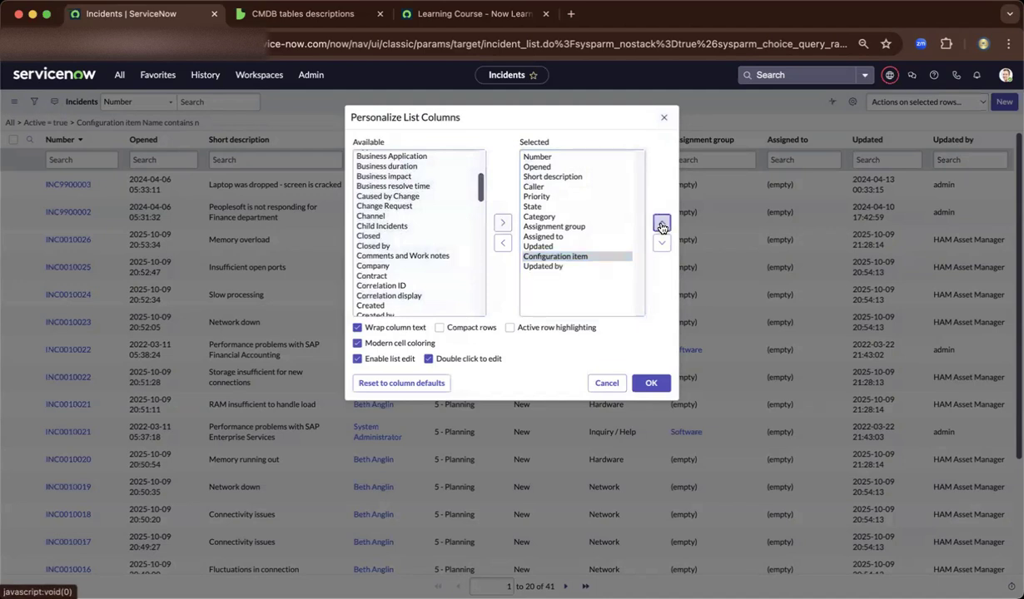
click(661, 223)
click(661, 223)
click(661, 223)
click(661, 223)
click(661, 223)
click(661, 223)
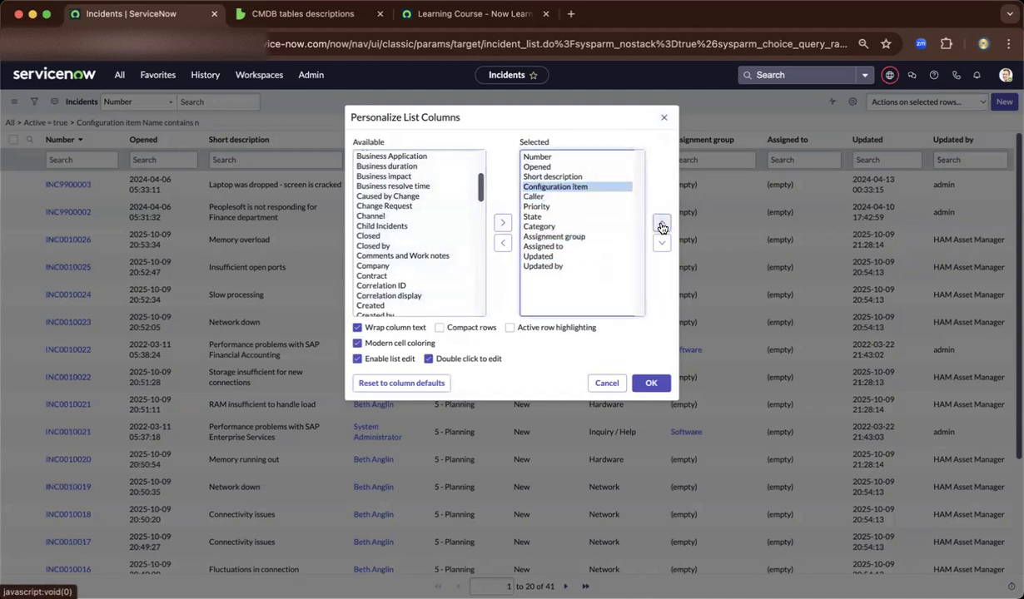
Apply the new layout so Configuration item shows after Short description, then edit its column filter.
click(652, 383)
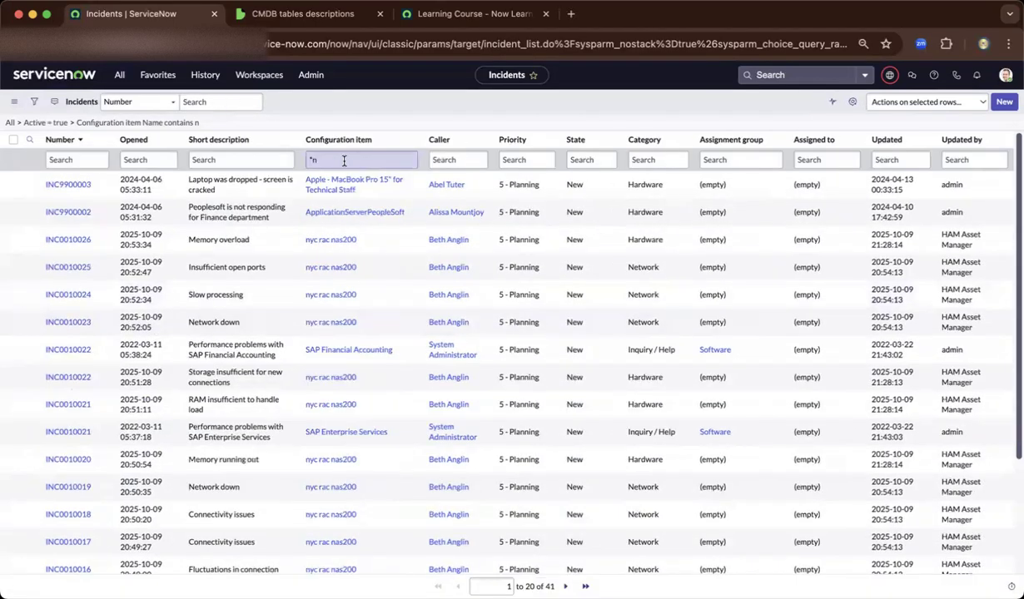
click(343, 161)
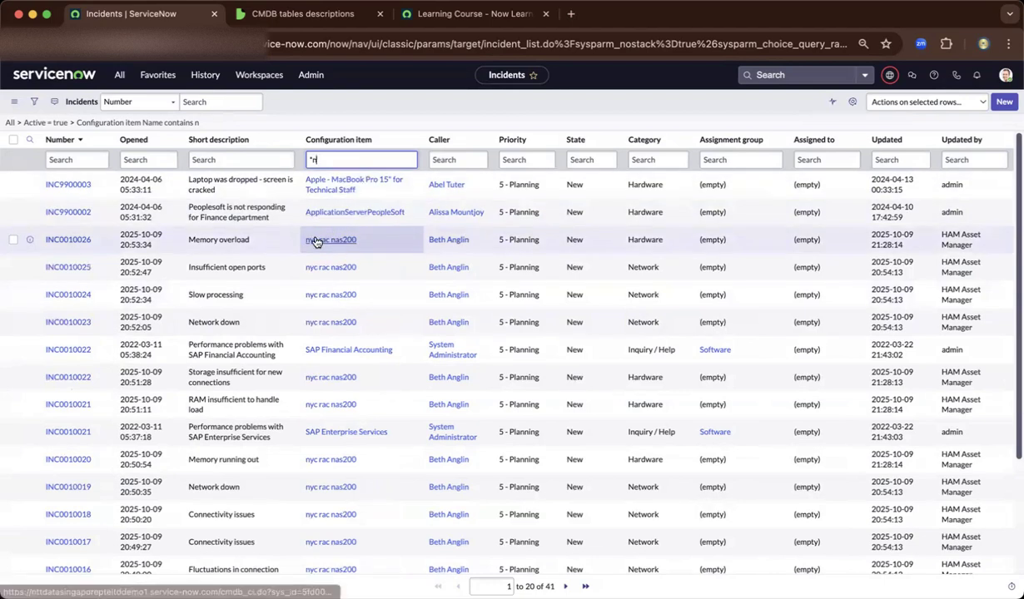
Open the Memory overload incident record from the incident list.
click(76, 240)
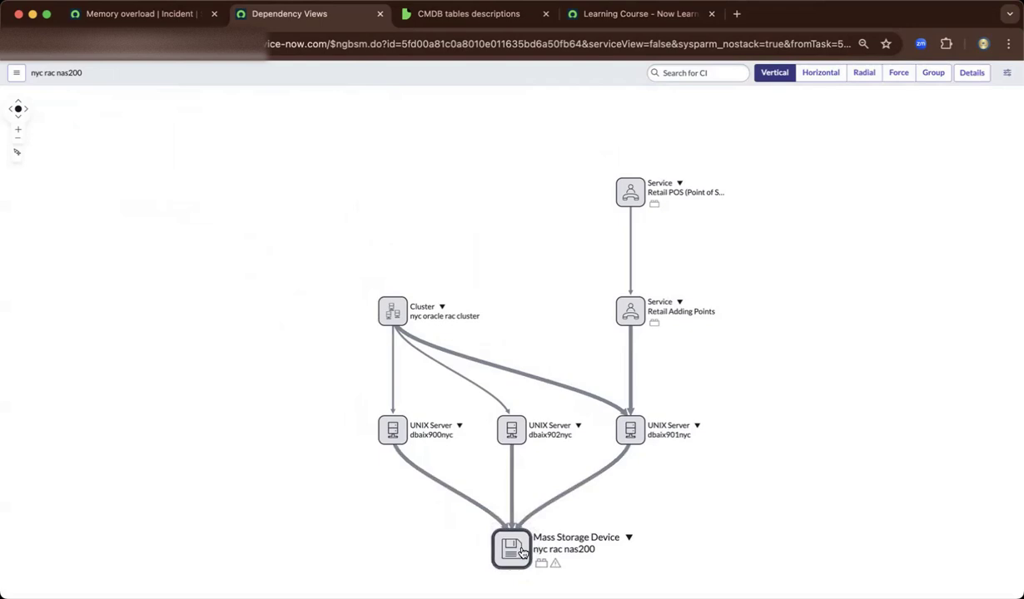
Select the nyc rac nas200 storage node in the dependency map, then show the Retail POS node's actions.
click(520, 551)
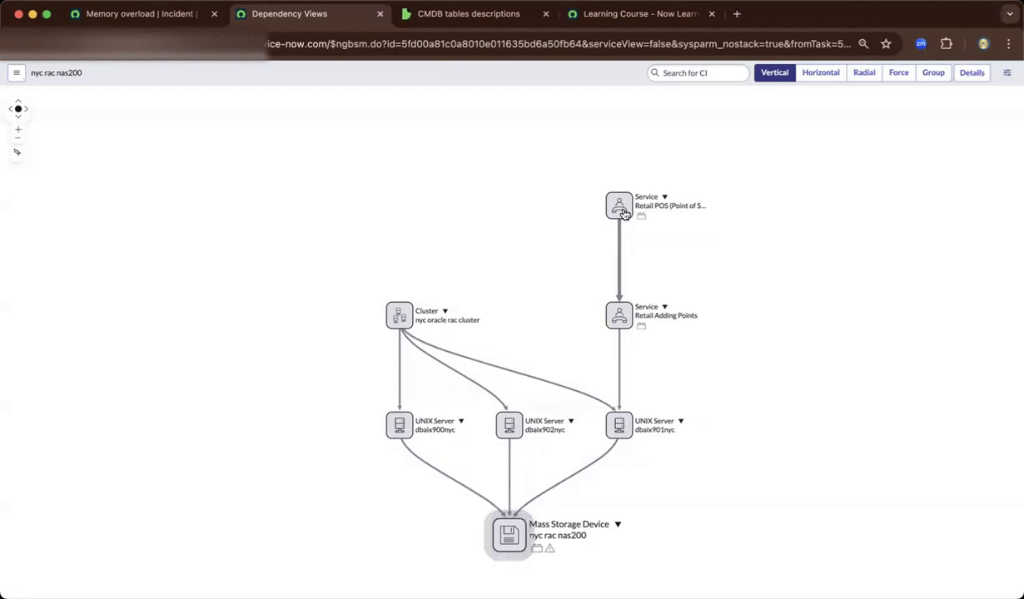
click(663, 198)
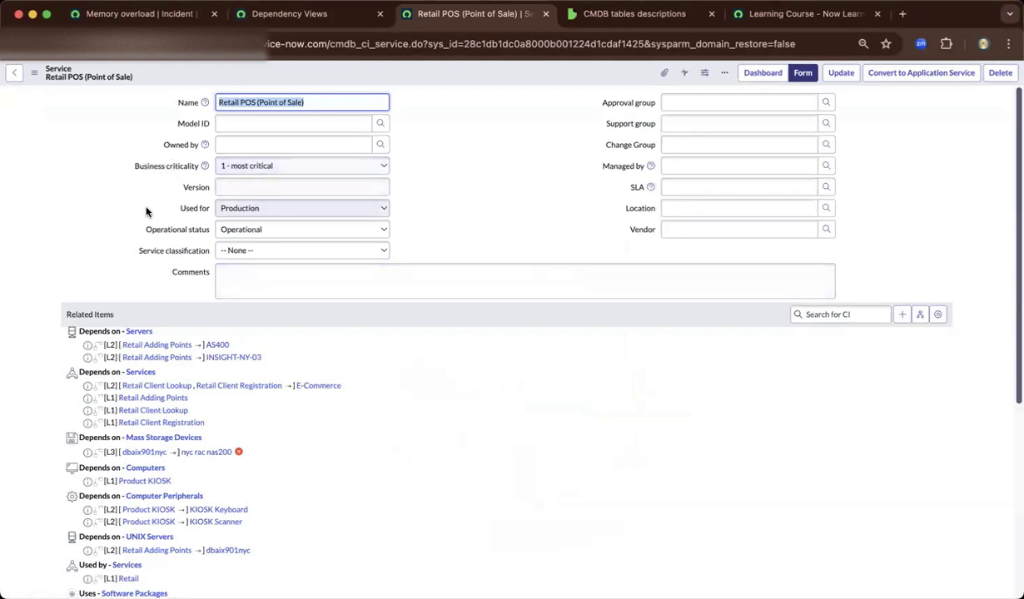
Scroll through the Retail POS (Point of Sale) service form and its related items.
scroll(147, 212, down, 3)
scroll(148, 211, up, 3)
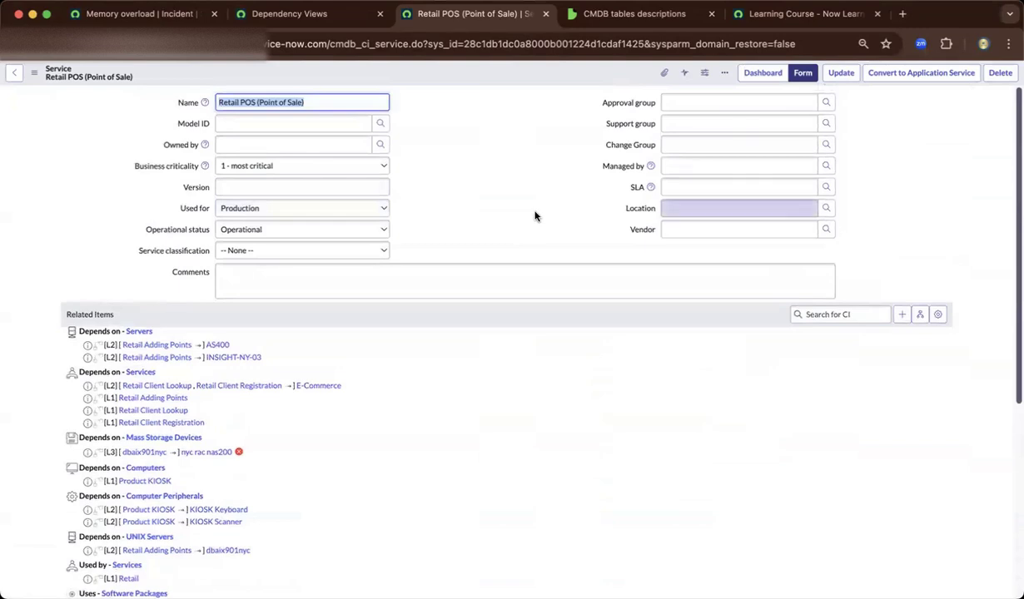
On the CMDB tables descriptions page, highlight the cmdb_ci and cmdb_ci_acc table names.
click(616, 17)
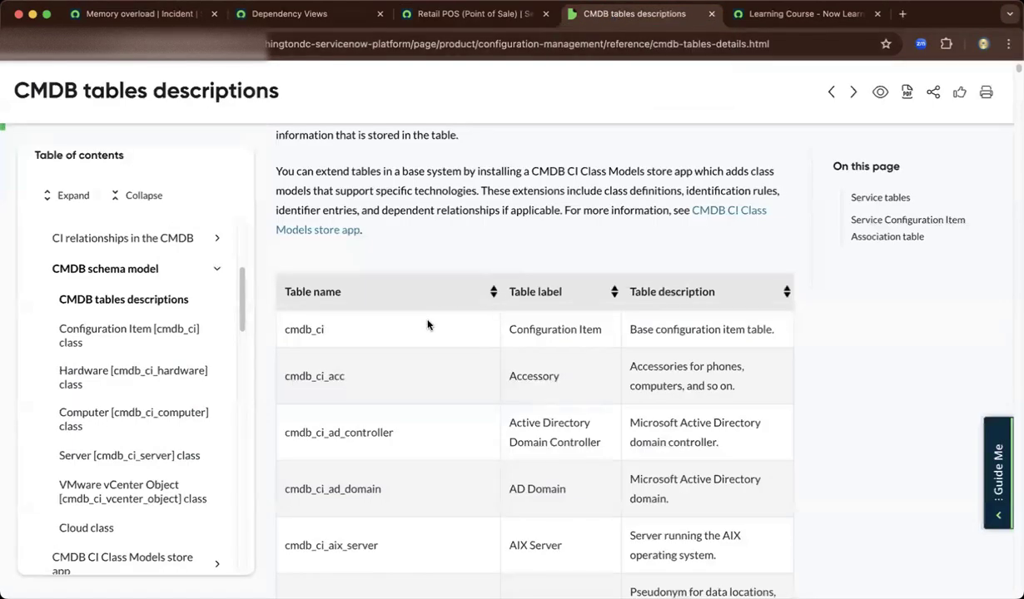
scroll(428, 325, up, 1)
scroll(428, 326, up, 1)
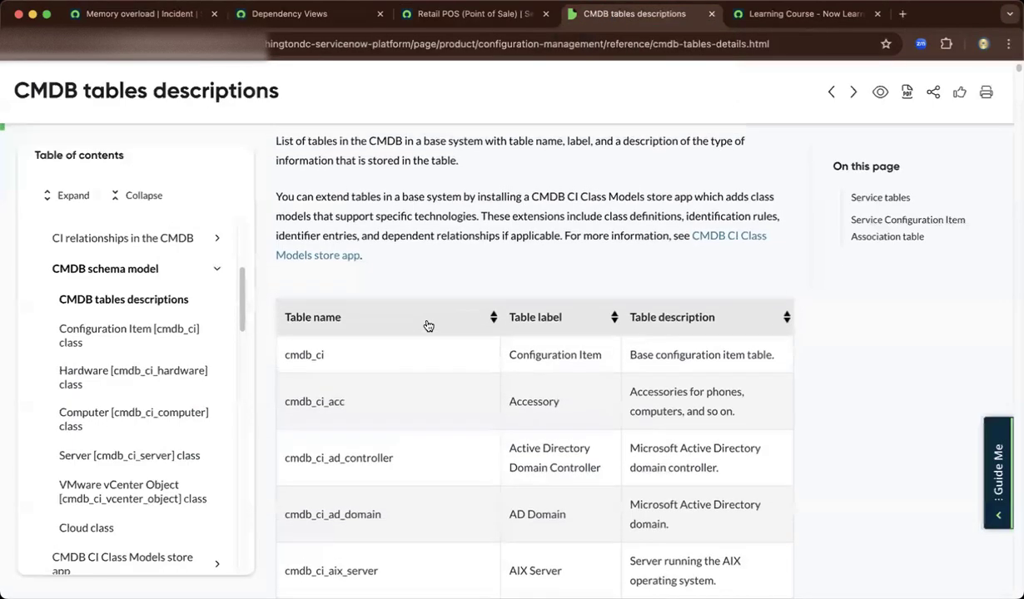
scroll(428, 326, down, 1)
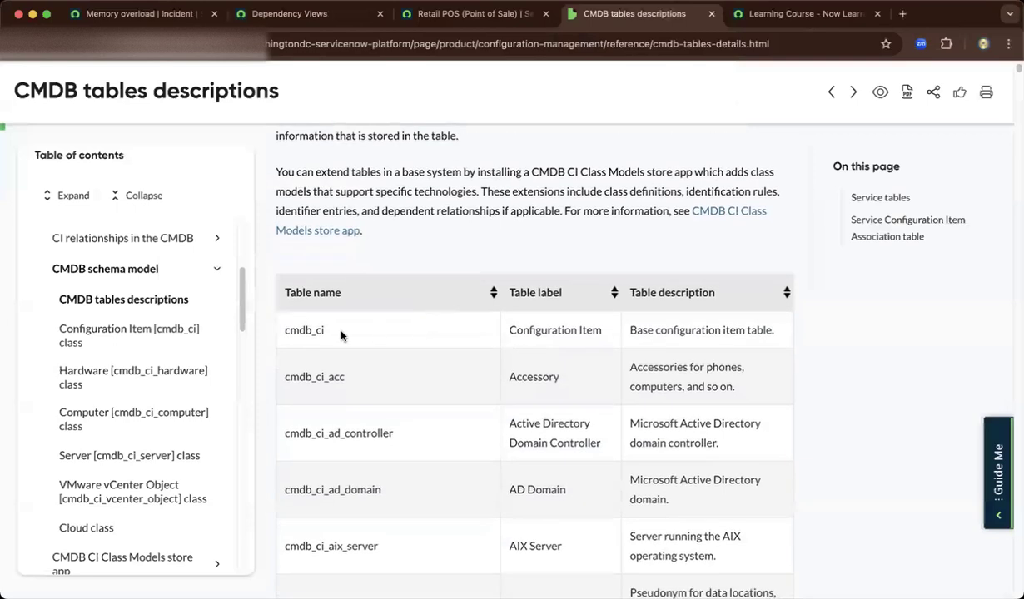
drag(337, 335, 285, 329)
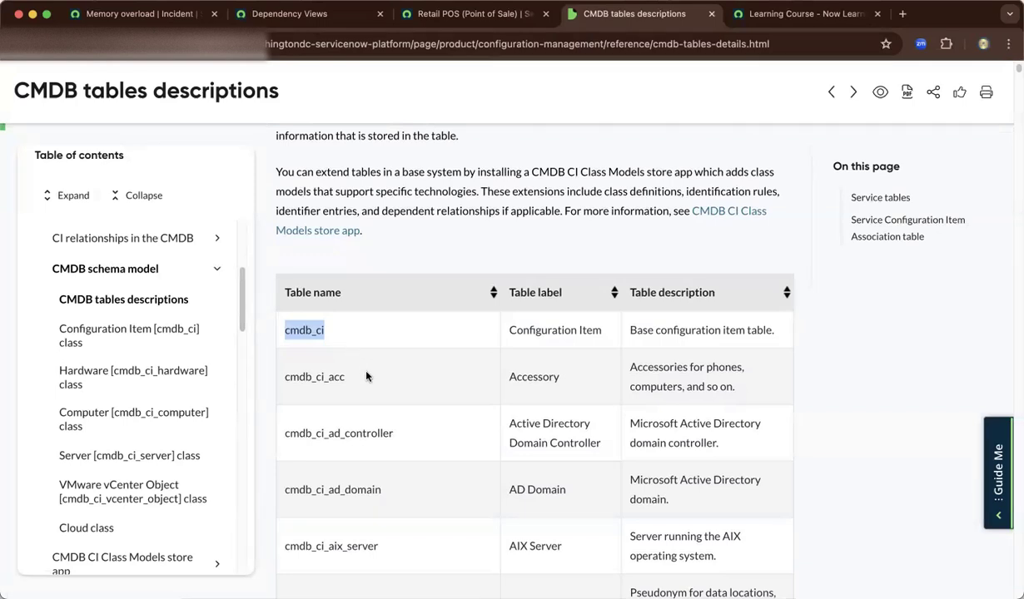
drag(323, 377, 278, 377)
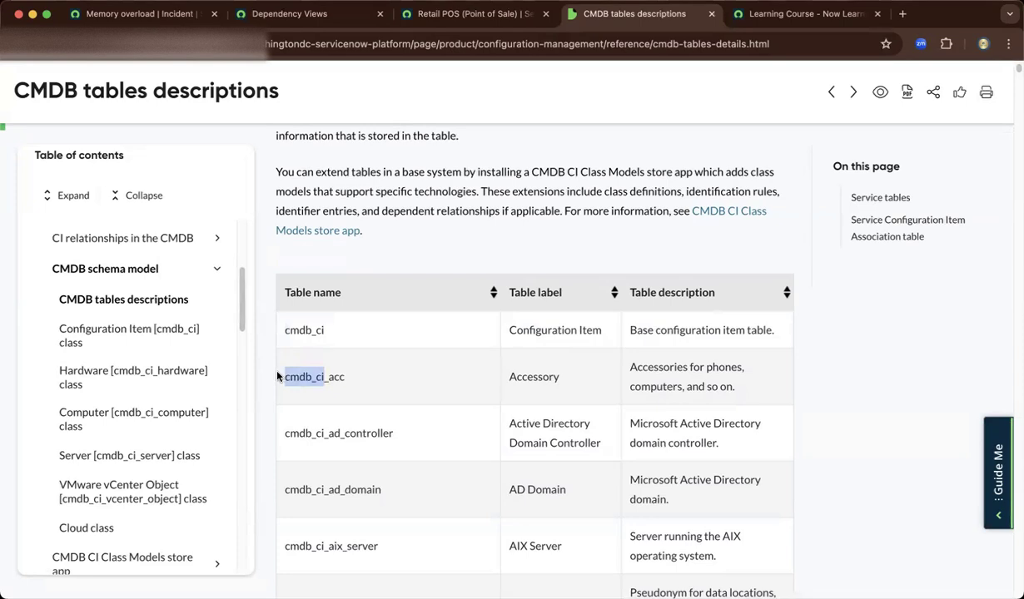
double_click(333, 379)
scroll(393, 466, down, 2)
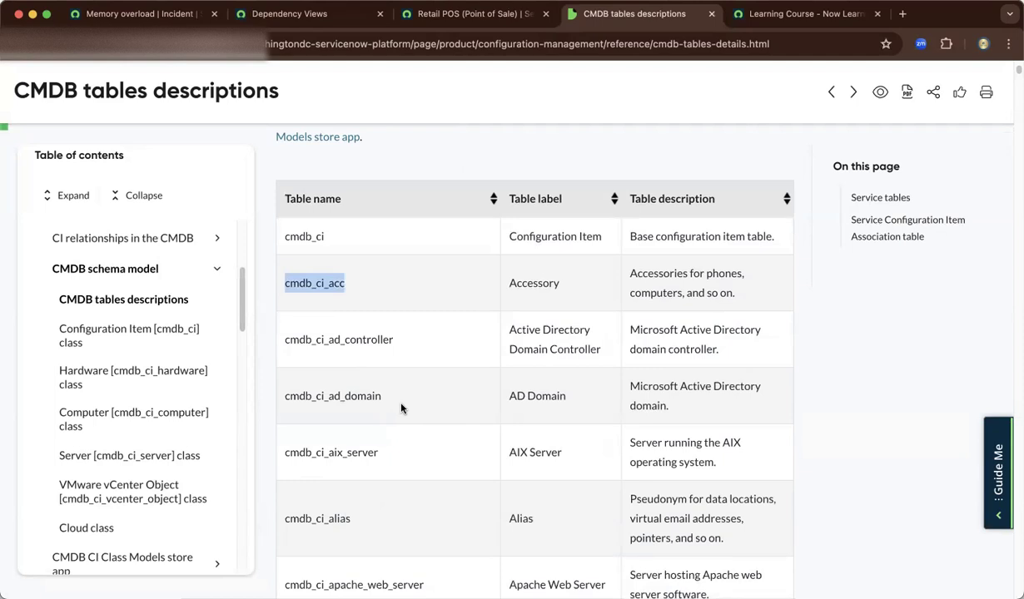
scroll(400, 408, up, 1)
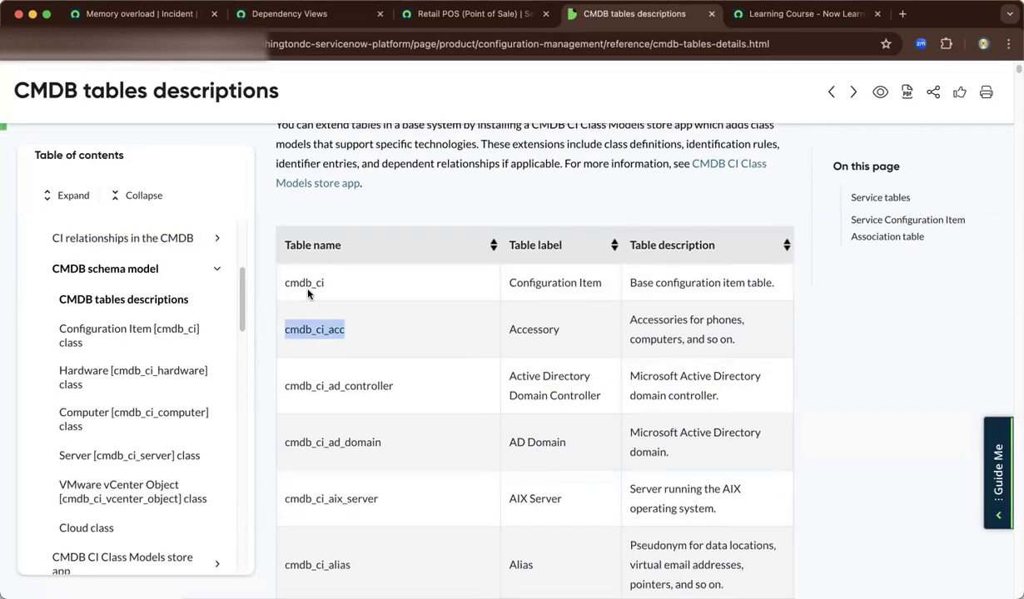
Highlight cmdb_ci, the sentence on extending tables, CMDB CI Class Models, and cmdb_ci_ad_controller.
drag(310, 283, 283, 287)
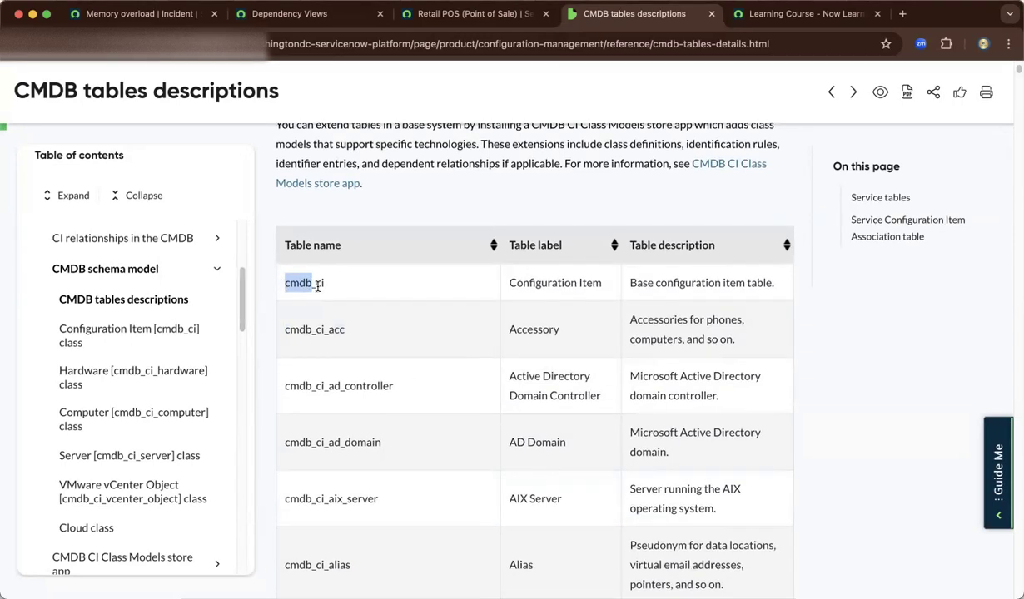
scroll(343, 298, up, 2)
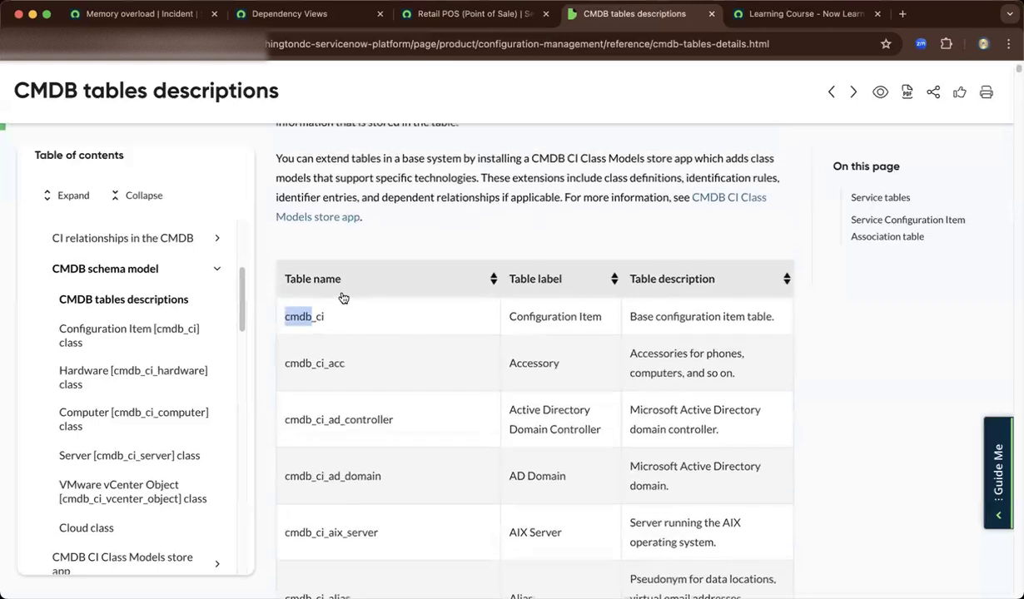
click(327, 325)
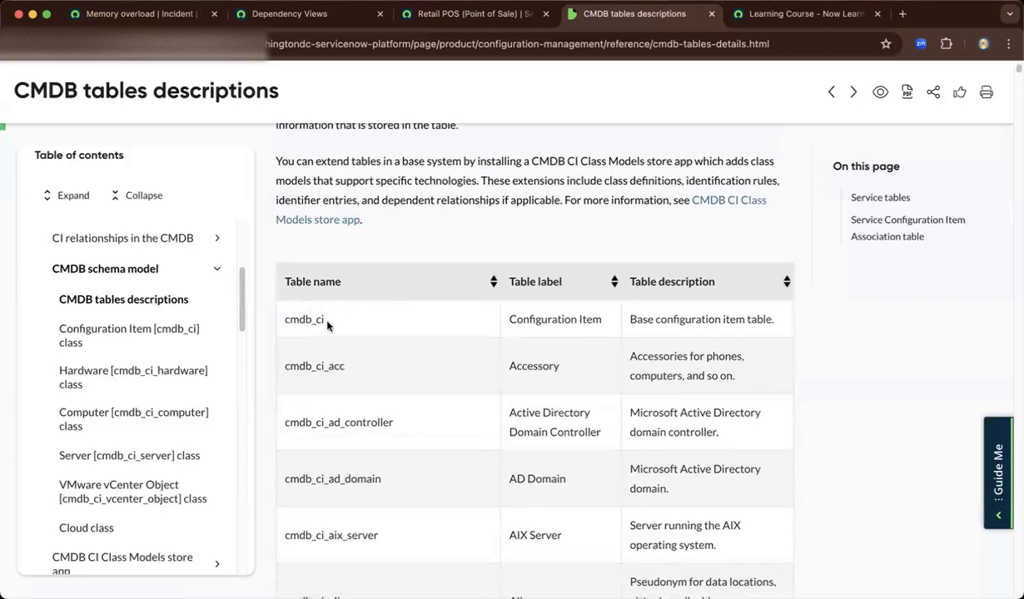
drag(327, 325, 279, 323)
drag(386, 162, 276, 158)
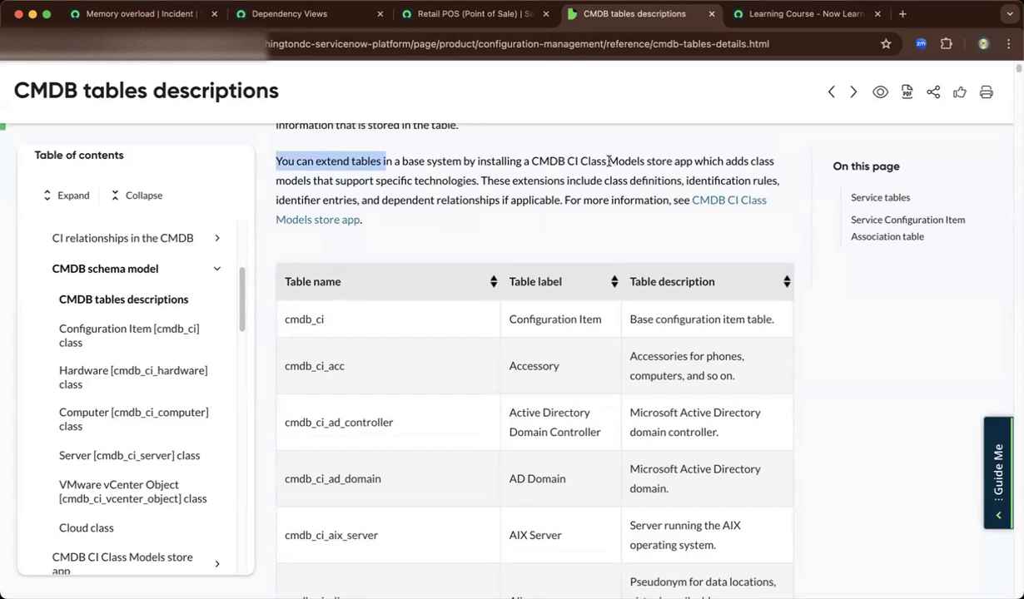
drag(643, 158, 527, 161)
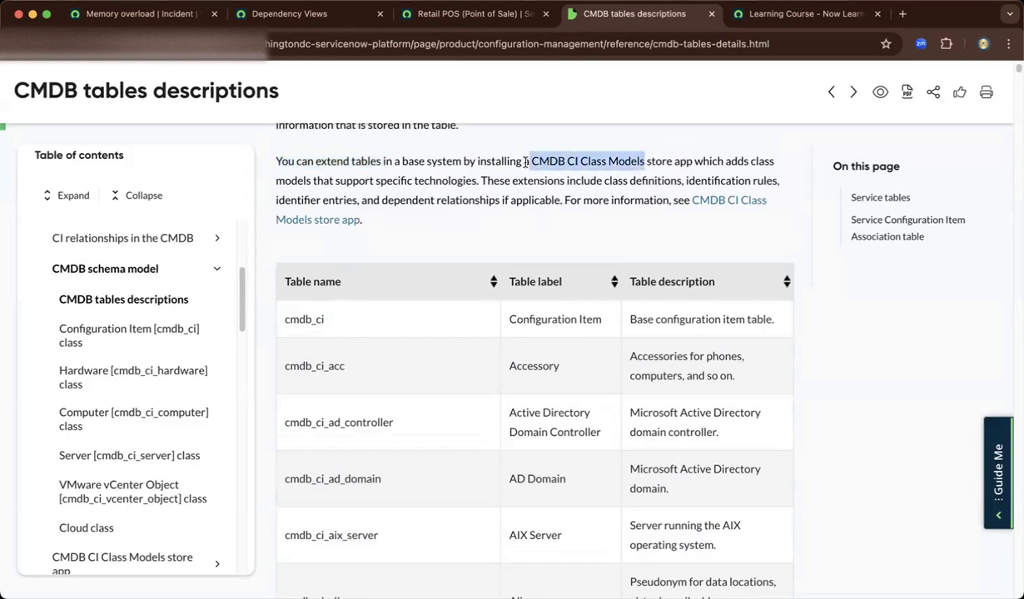
double_click(370, 422)
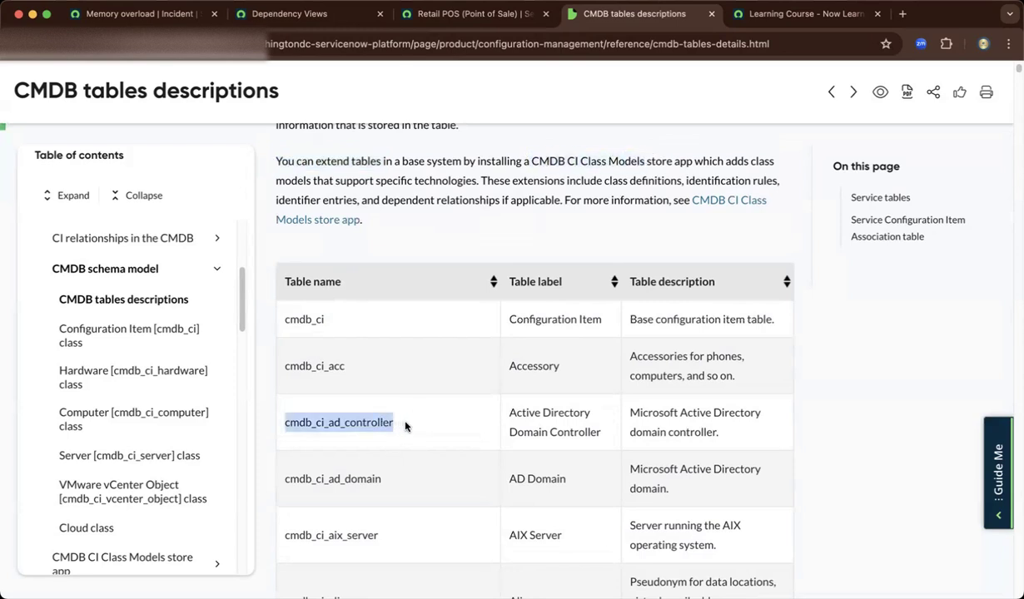
Return to the Memory overload incident tab and navigate to cmdb.list.
click(155, 23)
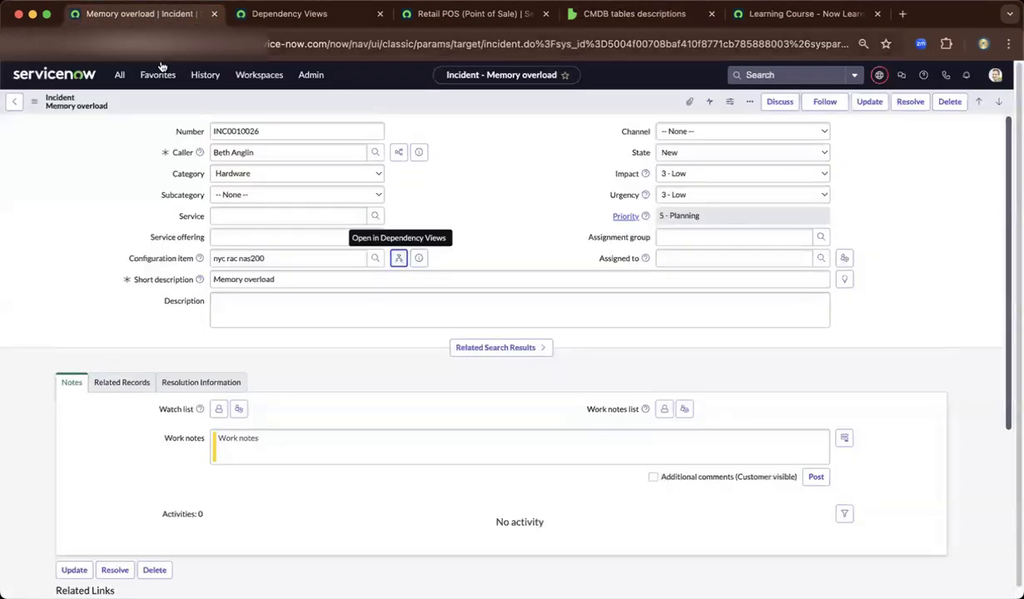
click(119, 74)
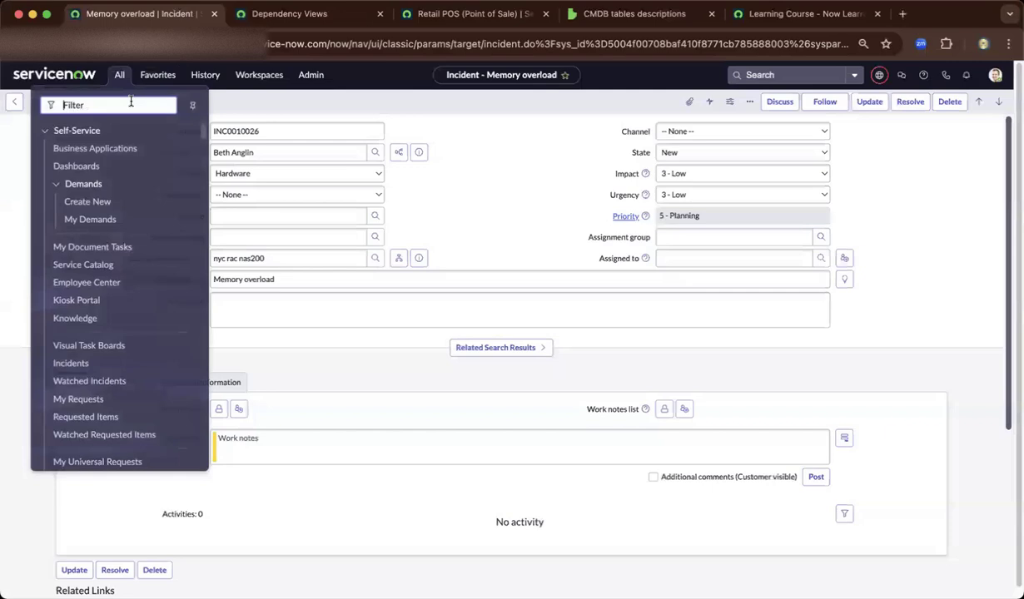
click(131, 104)
text(cm)
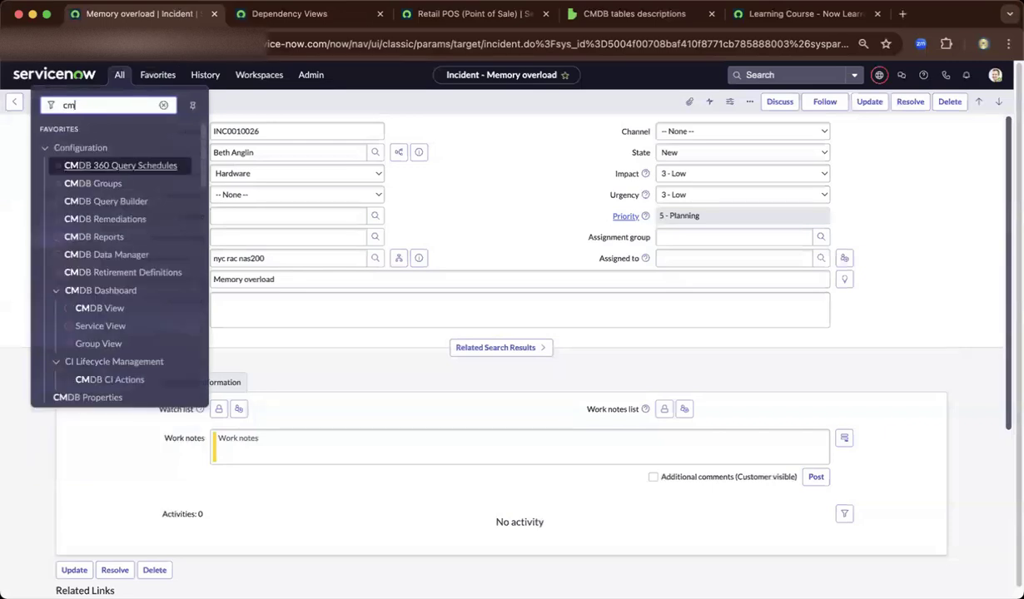
text(db.)
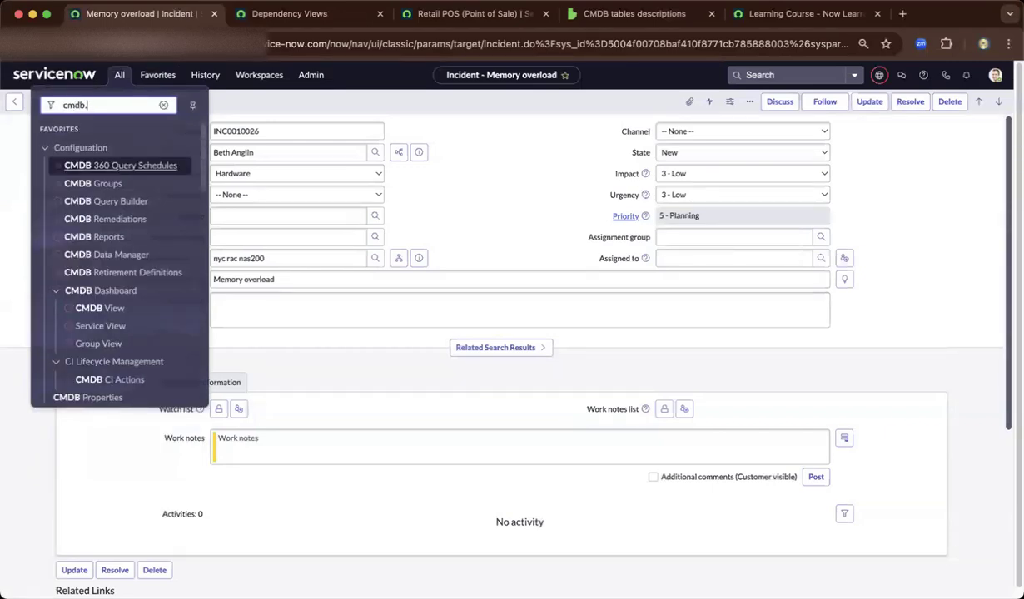
text(list)
key(Return)
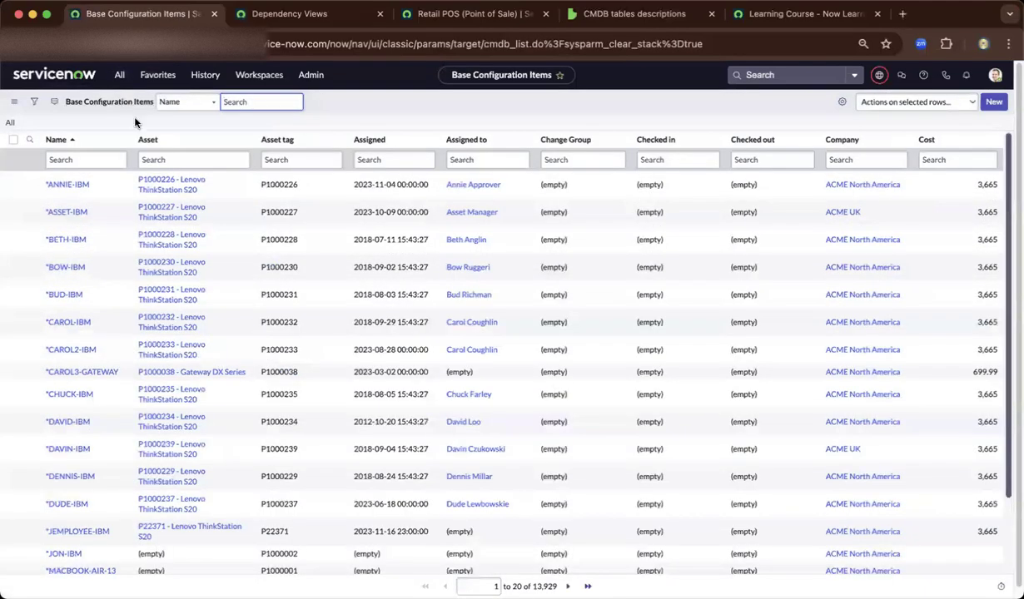
Navigate to cmdb_ci.list to open the Configuration Items list.
click(120, 75)
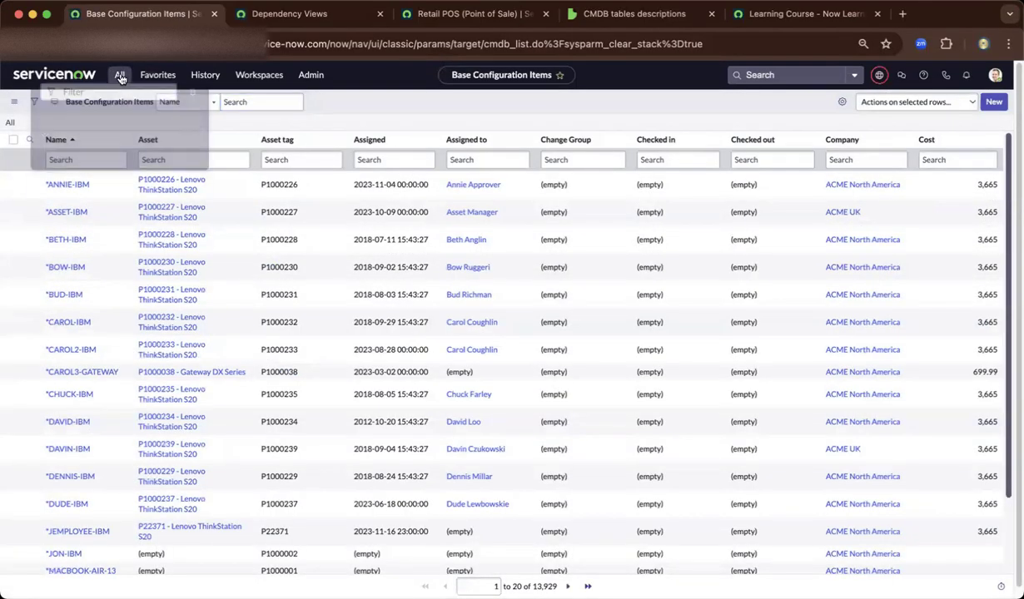
text(cmdb_ci)
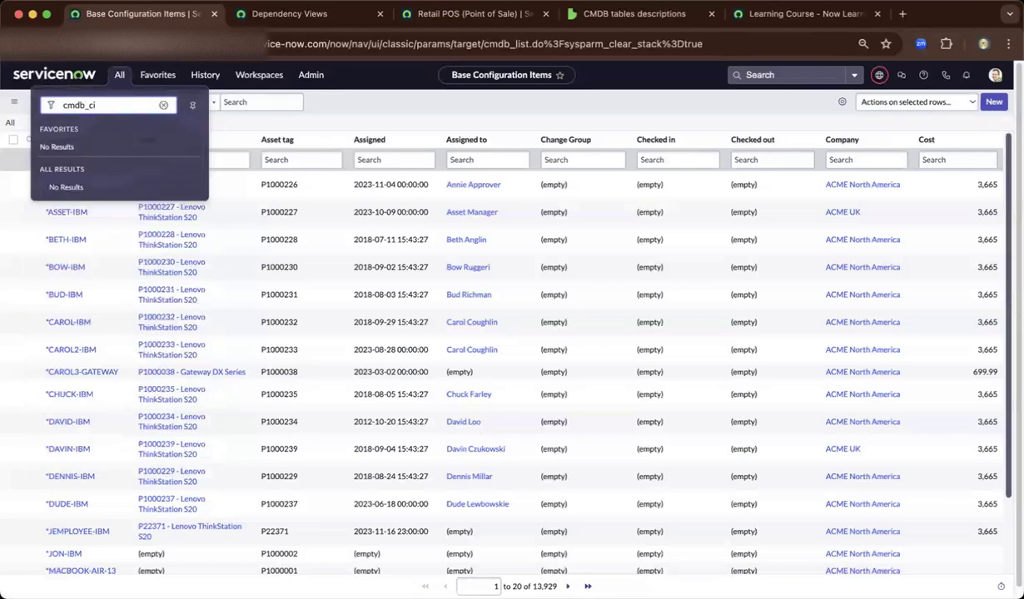
text(.list)
key(Return)
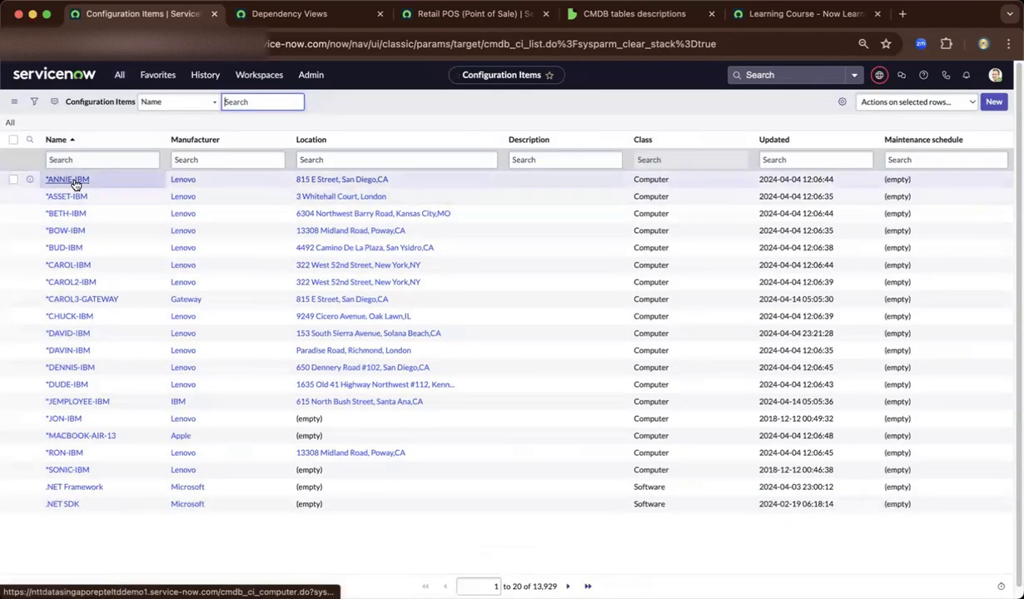
Open the *ANNIE-IBM computer record and go to Configure > Tables for cmdb_ci_computer.
click(75, 182)
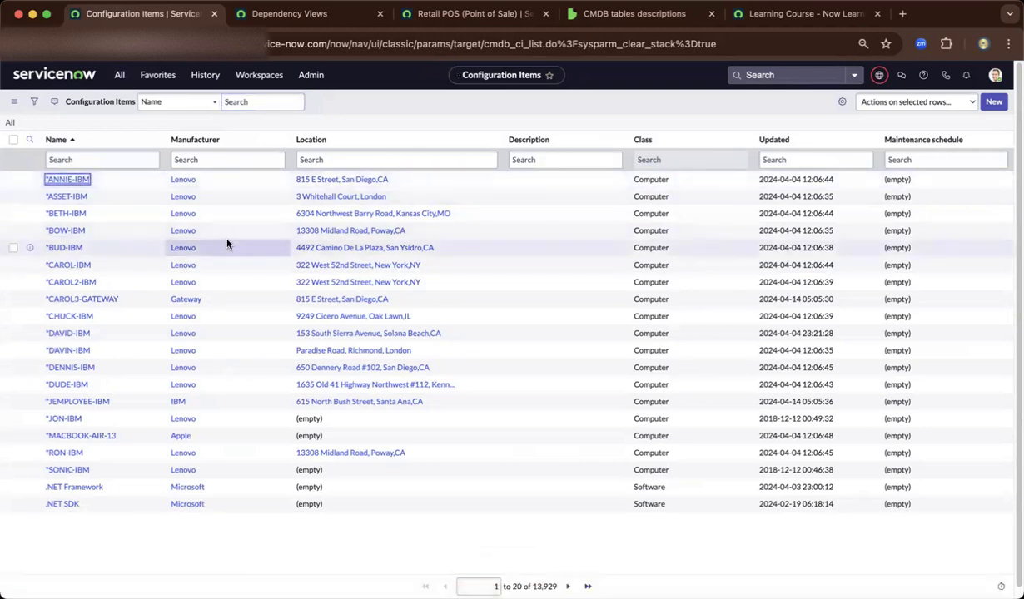
key(Return)
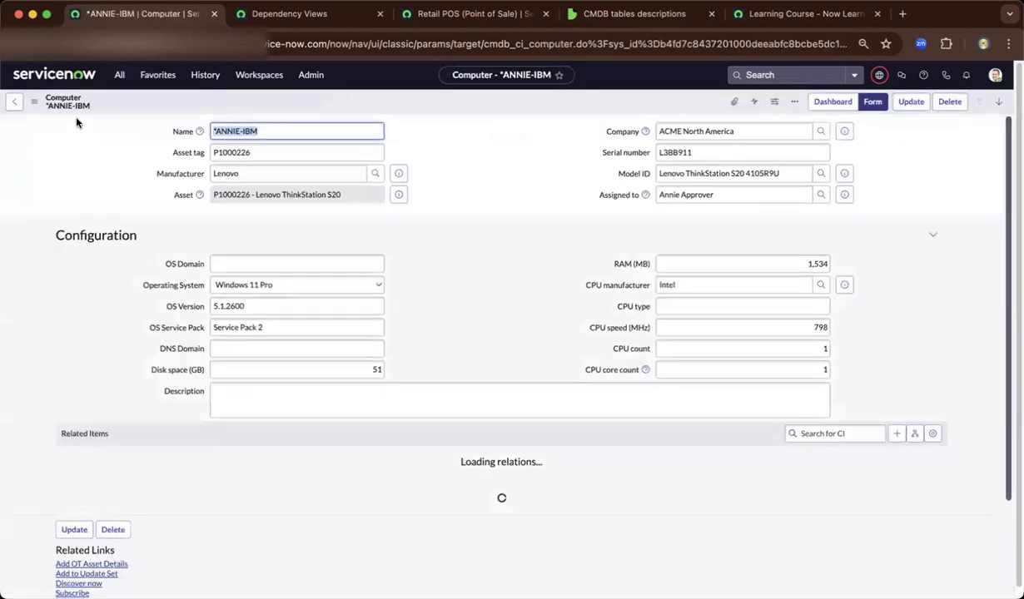
click(34, 102)
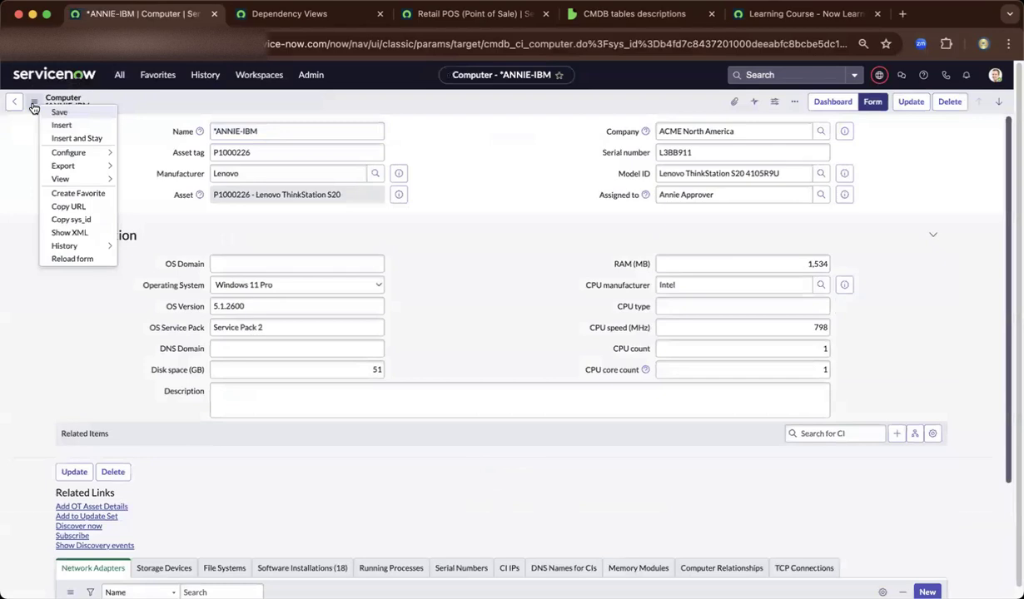
mouse_move(67, 153)
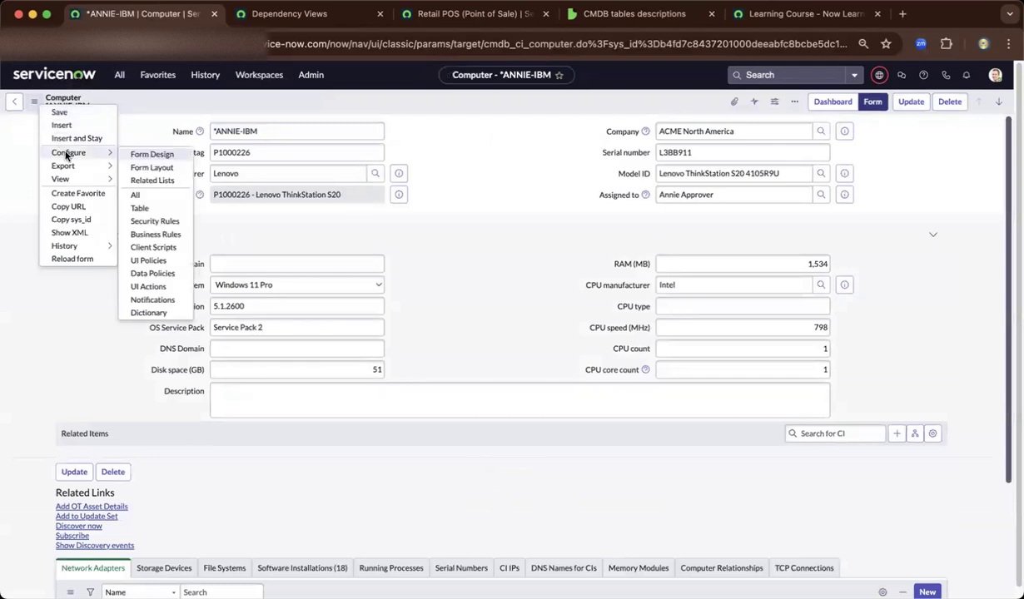
click(138, 209)
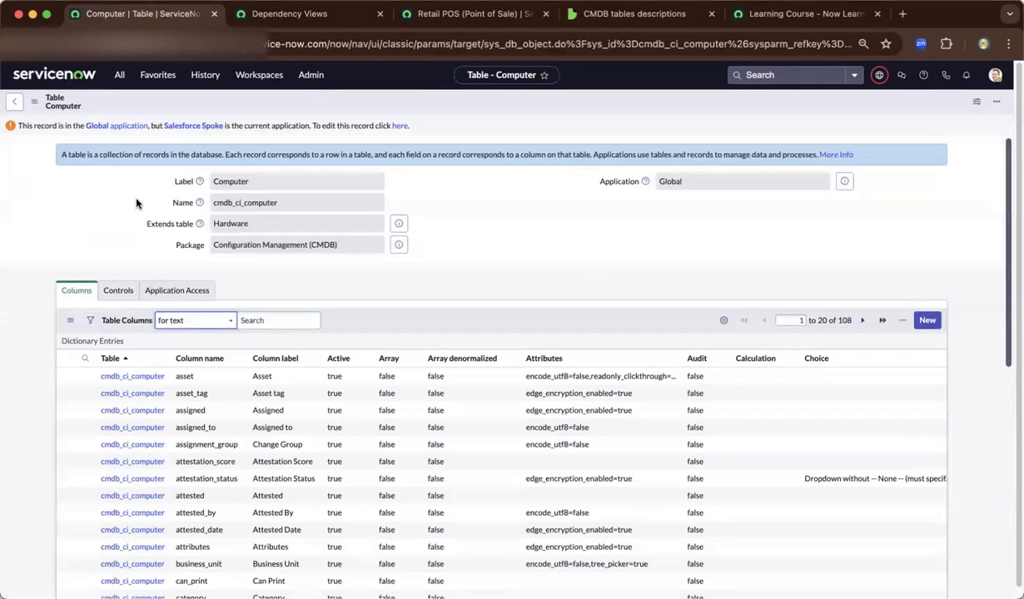
Select the cmdb_ci_computer table name and scroll down toward the Related Links.
click(254, 204)
drag(253, 206, 234, 206)
scroll(124, 215, down, 1)
scroll(100, 213, down, 5)
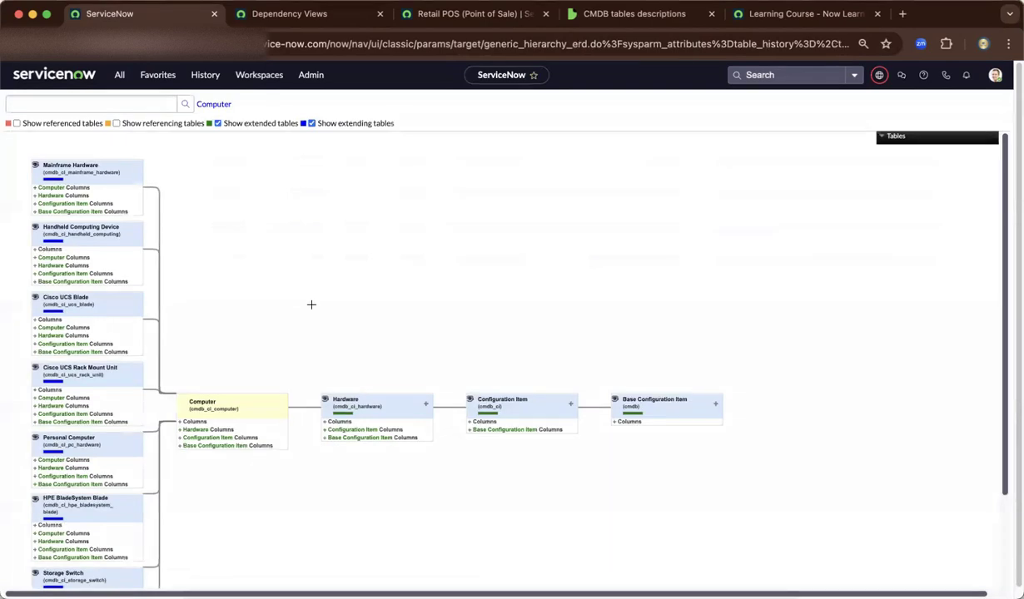
key(super+plus)
key(super+plus)
key(super+plus)
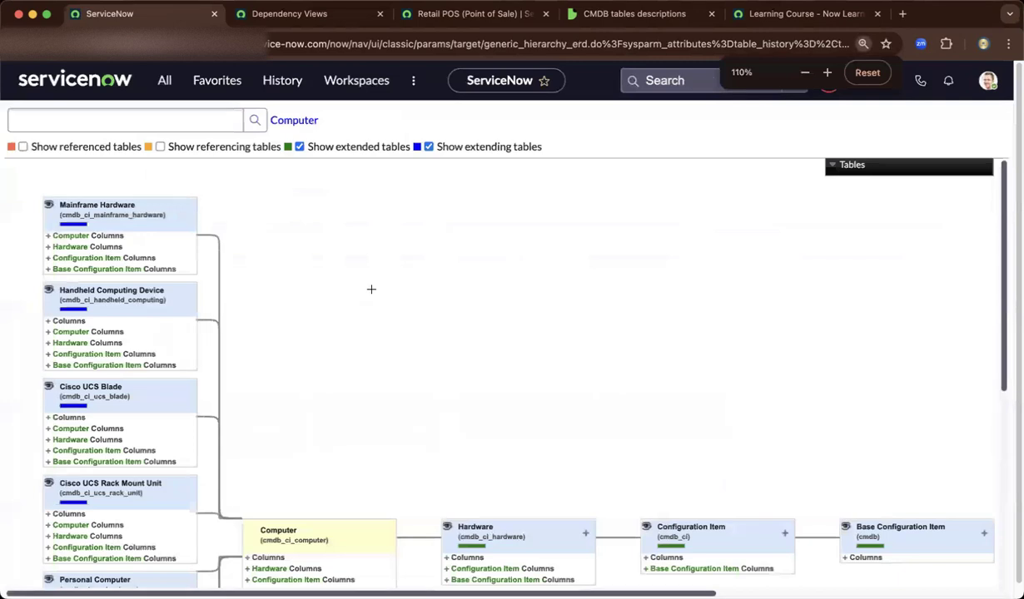
scroll(372, 289, down, 1)
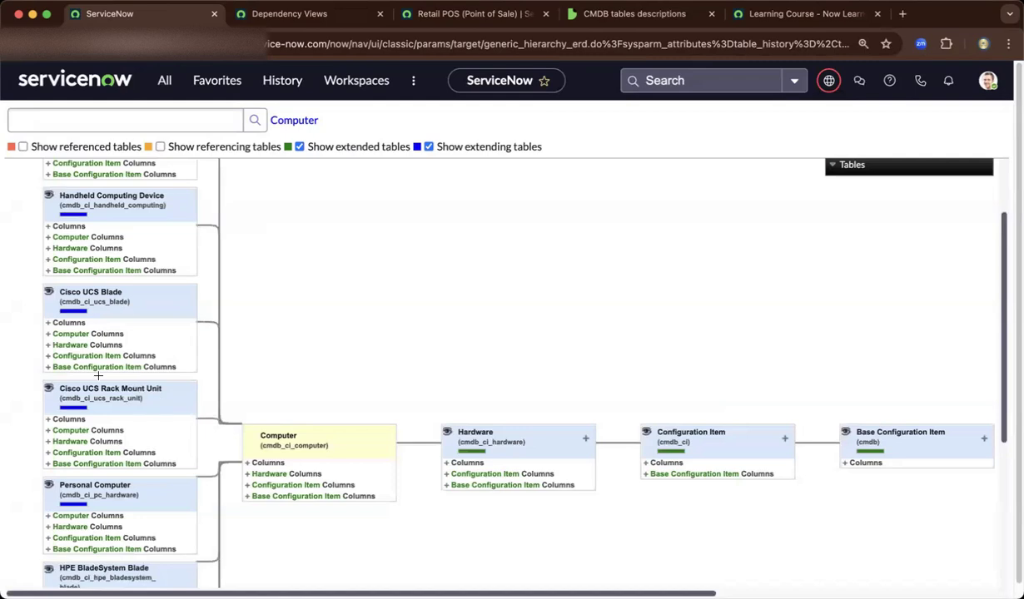
scroll(98, 412, up, 2)
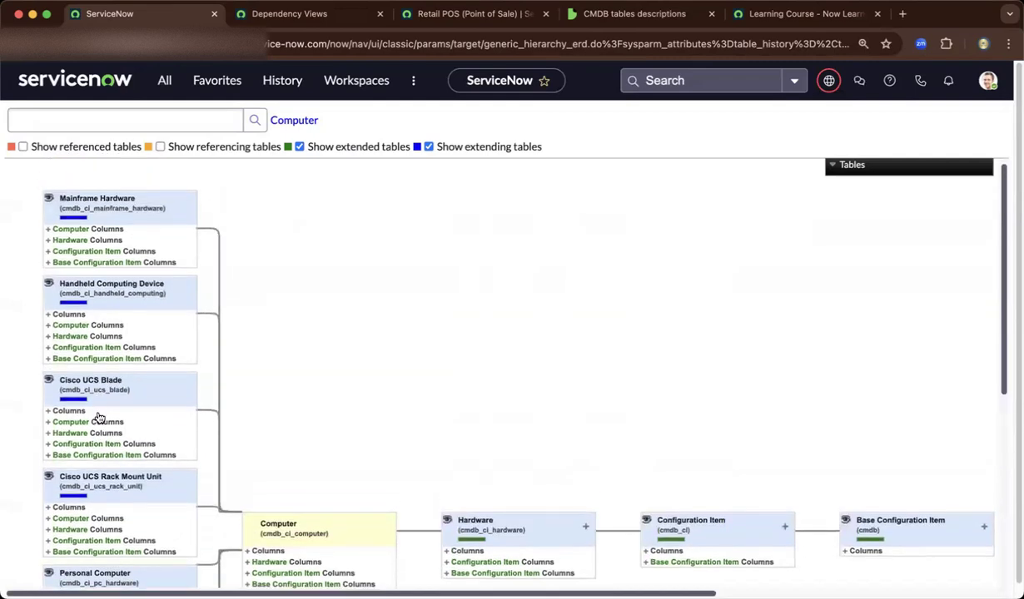
scroll(99, 412, down, 3)
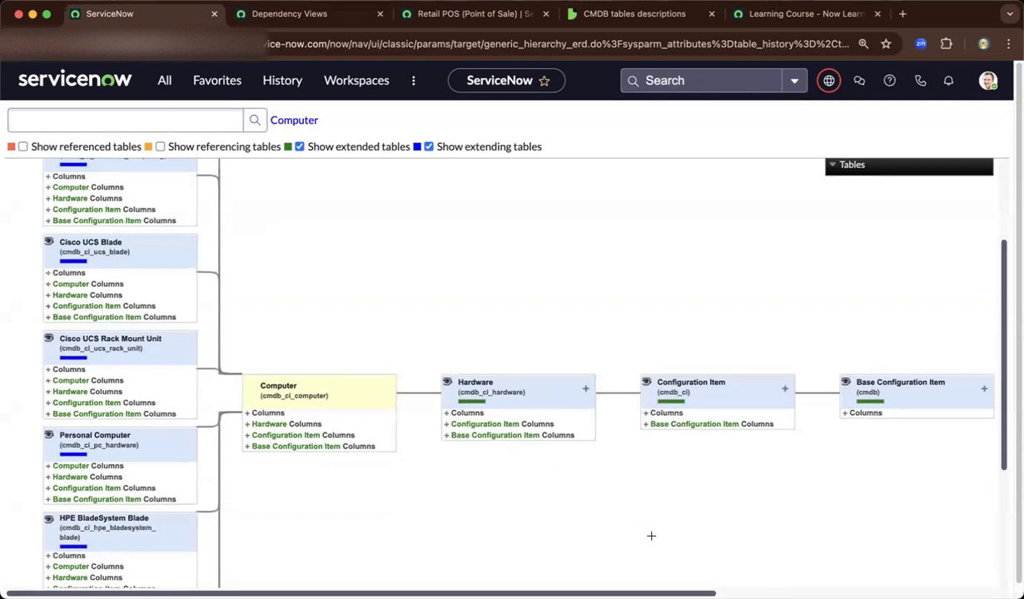
scroll(499, 374, right, 5)
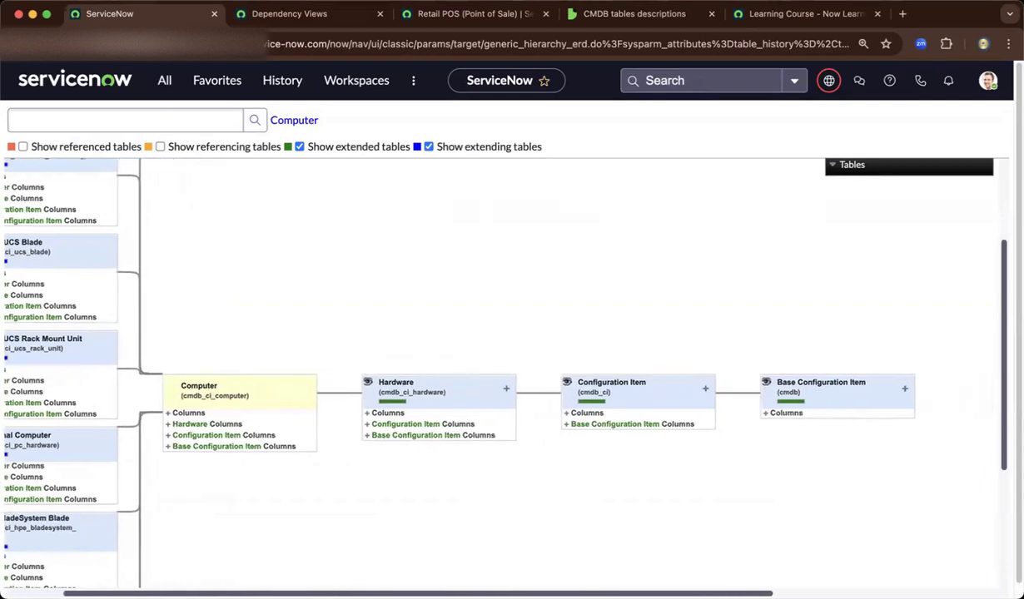
scroll(740, 528, right, 1)
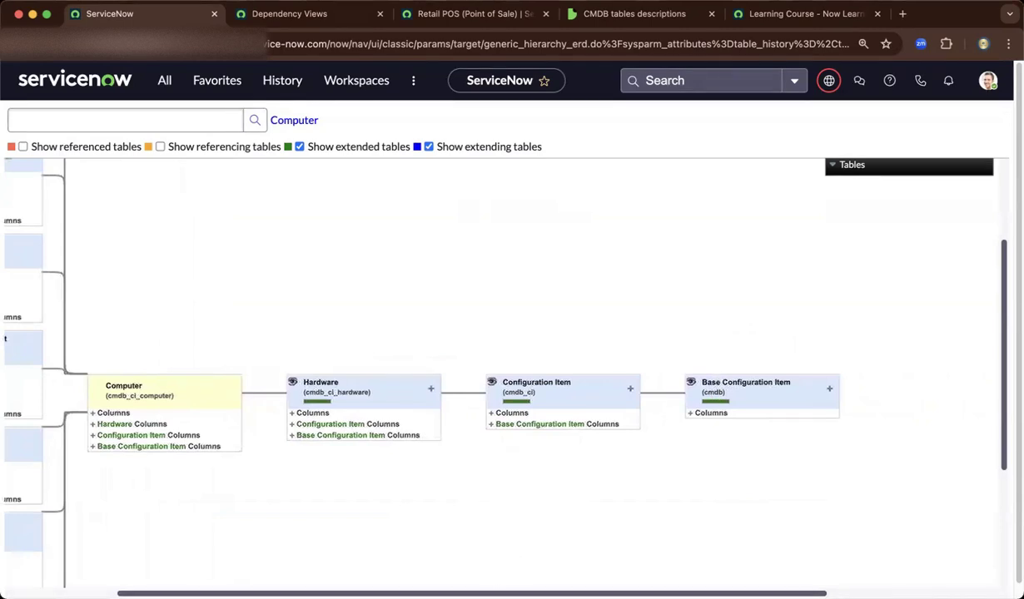
scroll(500, 374, left, 5)
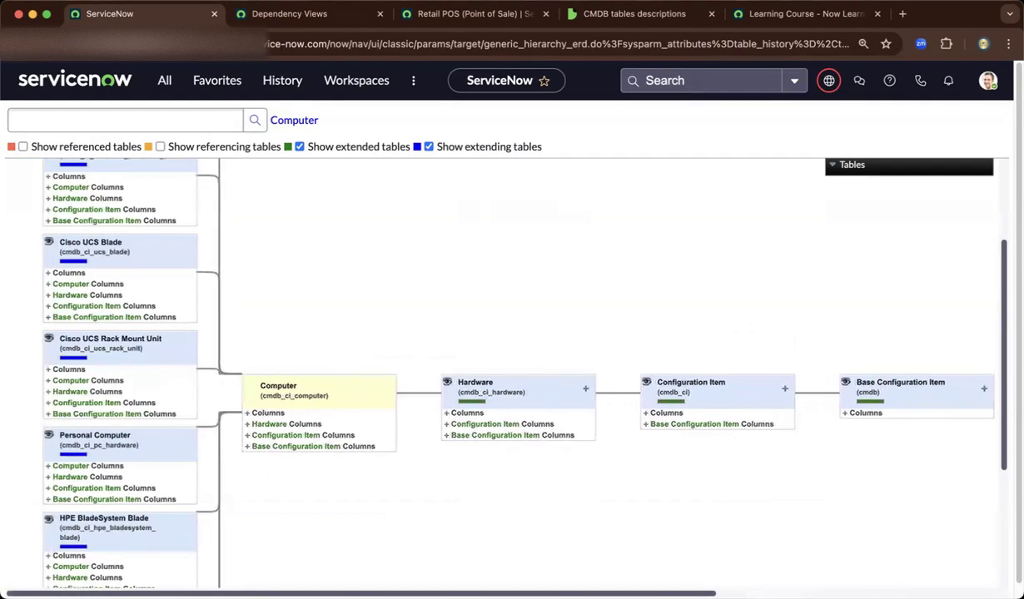